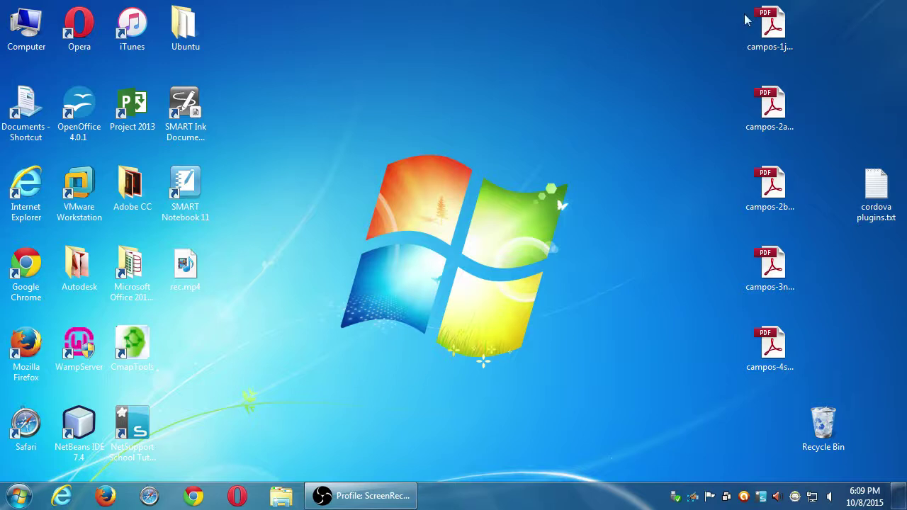
# Open campos-2android-studio.pdf without preparing it for reading, and view its "Set up an Android Virtual Device" instructions.
pyautogui.click(771, 27)
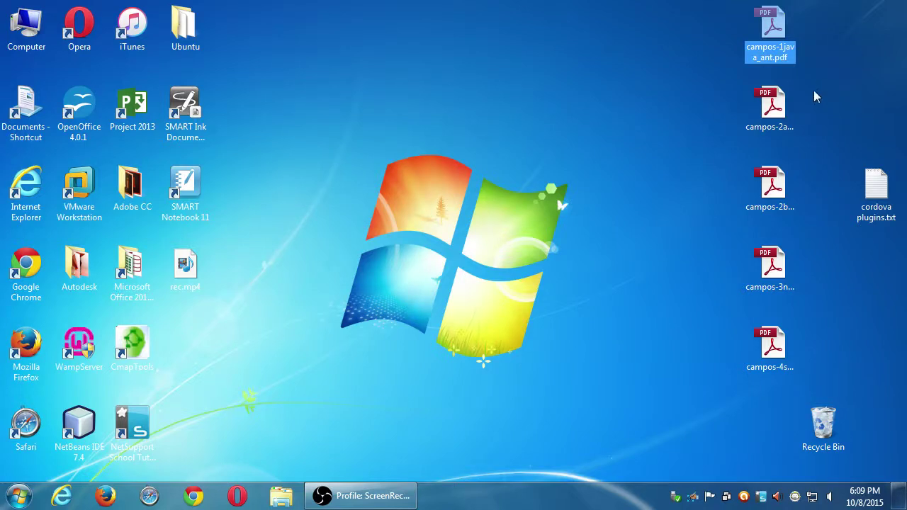
pyautogui.click(779, 105)
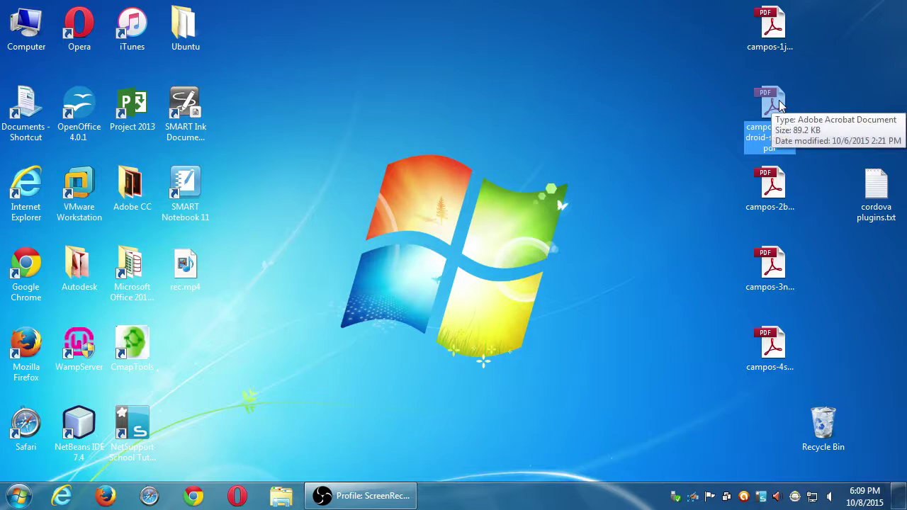
pyautogui.doubleClick(788, 104)
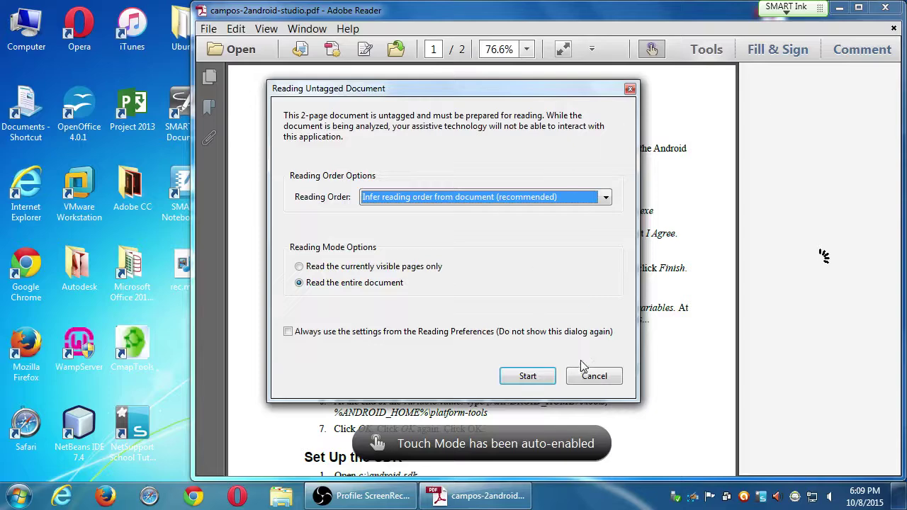
pyautogui.click(583, 372)
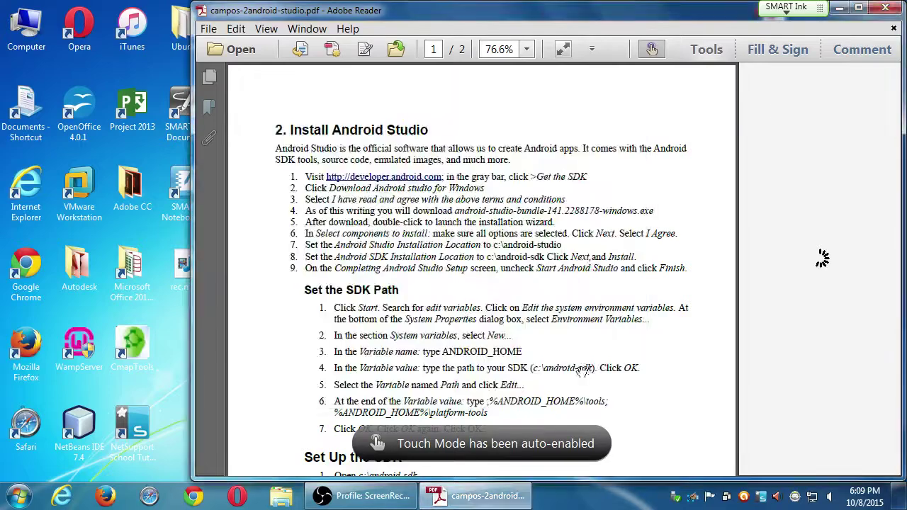
pyautogui.click(707, 50)
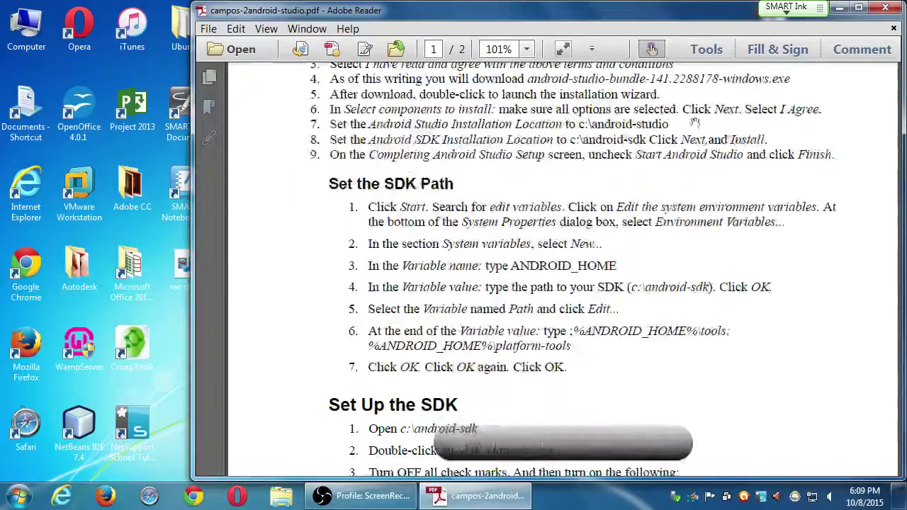
pyautogui.scroll(-15, 744, 117)
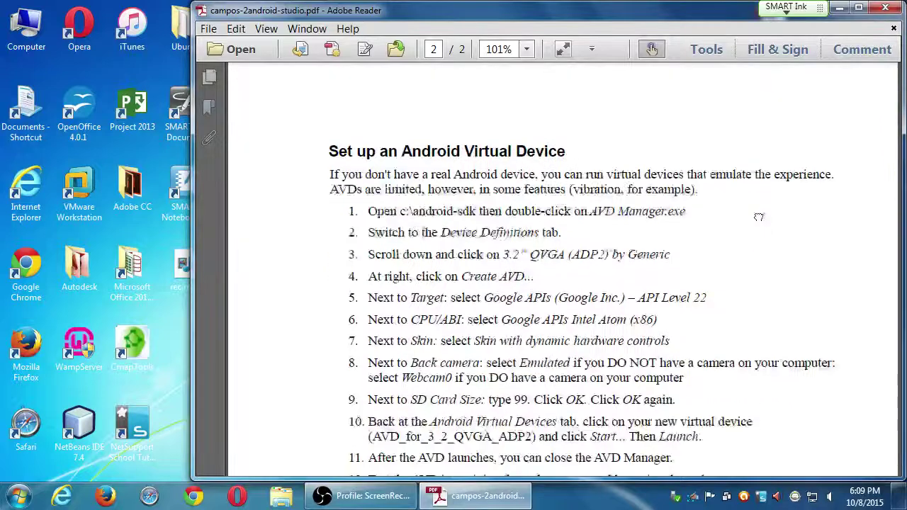
pyautogui.scroll(-2, 758, 217)
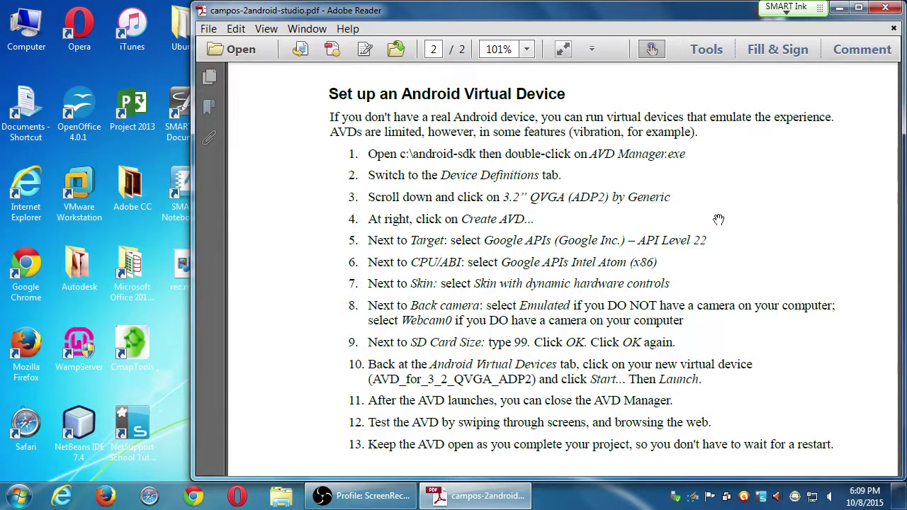
# Browse the computer's Local Disk (C:) and open the android-sdk folder.
pyautogui.click(39, 21)
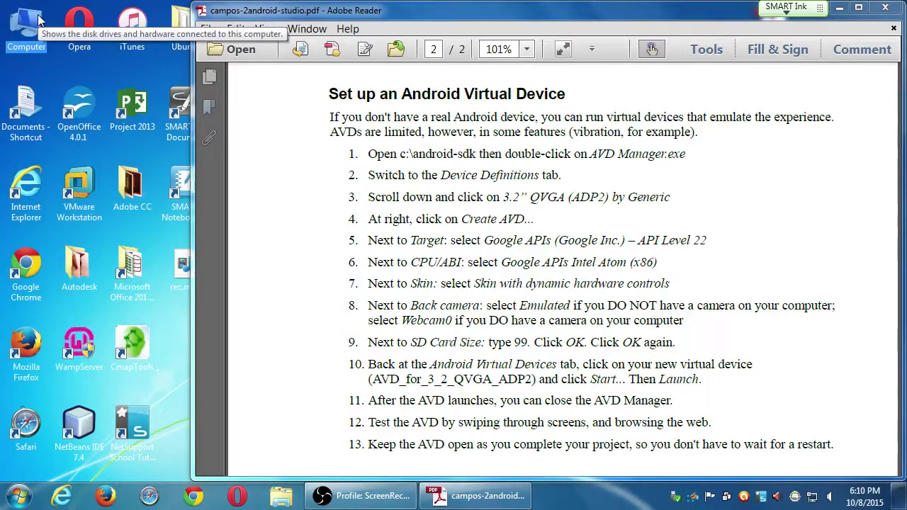
pyautogui.doubleClick(39, 21)
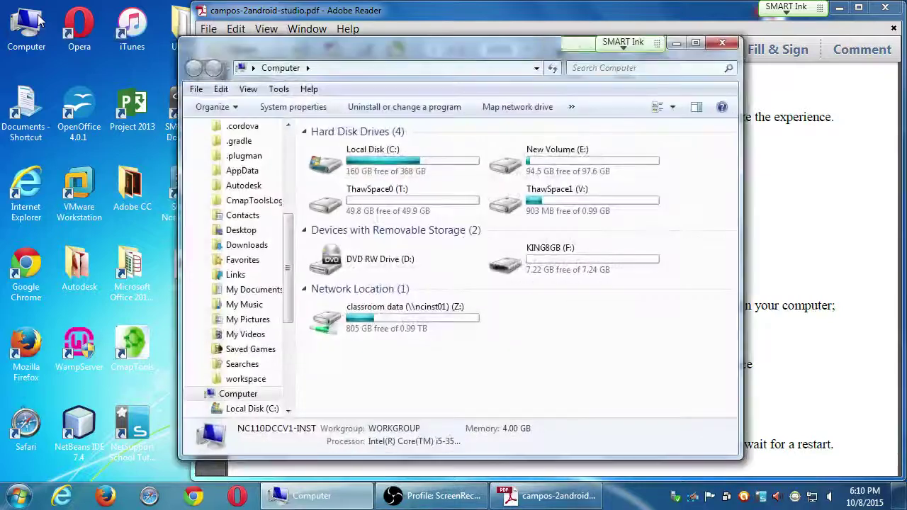
pyautogui.moveTo(250, 49); pyautogui.dragTo(148, 41)
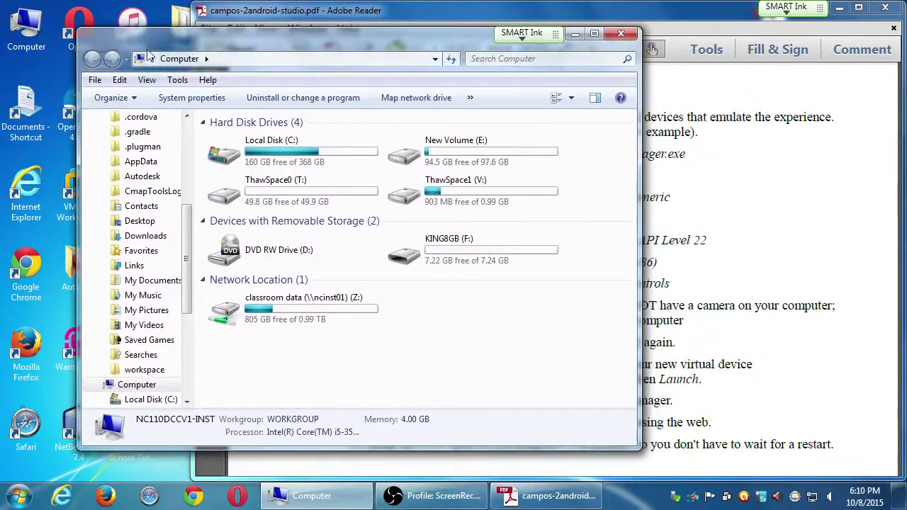
pyautogui.doubleClick(218, 157)
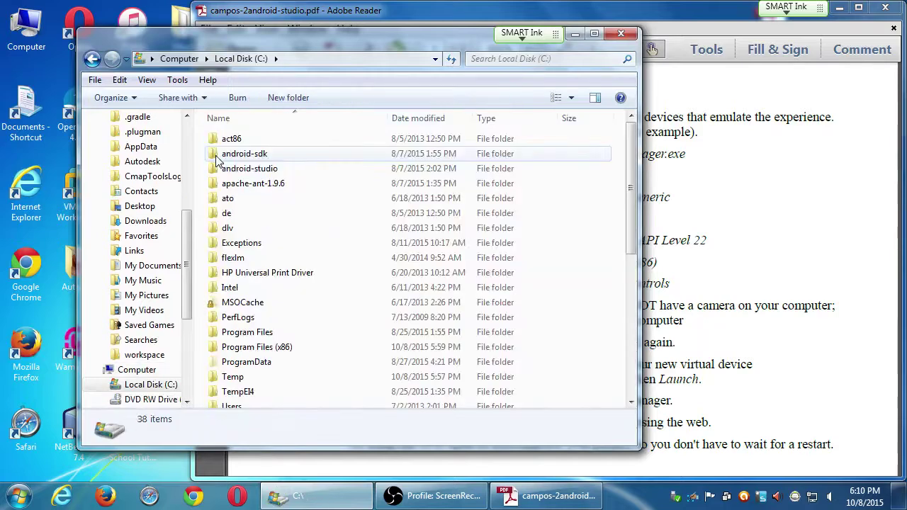
pyautogui.click(218, 160)
pyautogui.doubleClick(218, 158)
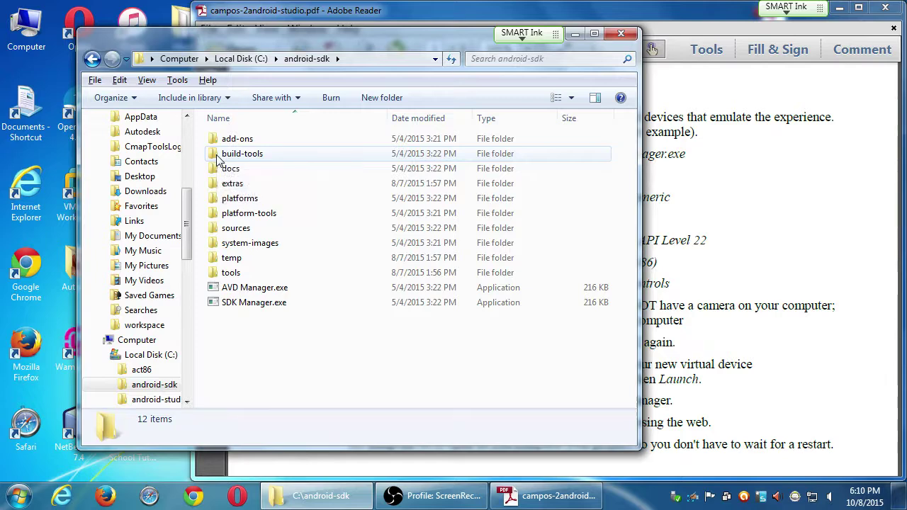
# Reopen the android-sdk folder from C: with the screen magnified to 200%, and launch AVD Manager.exe.
pyautogui.press('BackSpace')
pyautogui.press('super+plus')
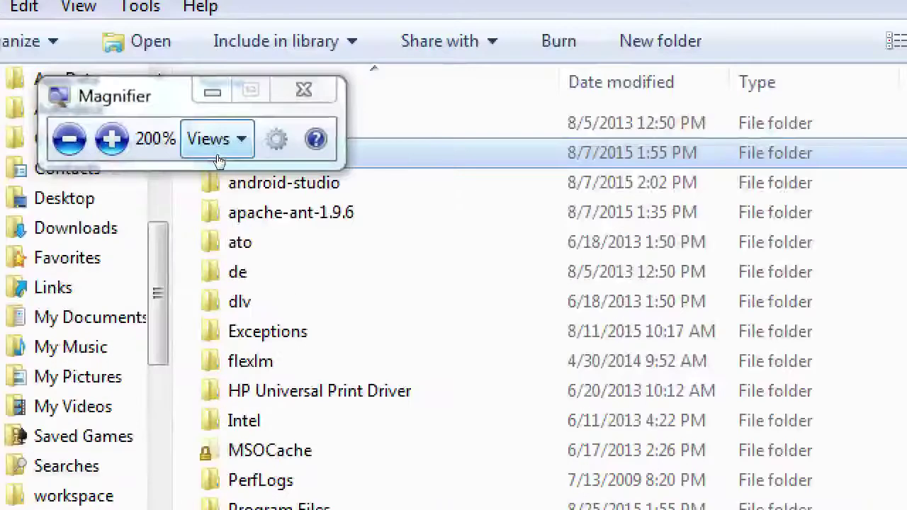
pyautogui.click(212, 92)
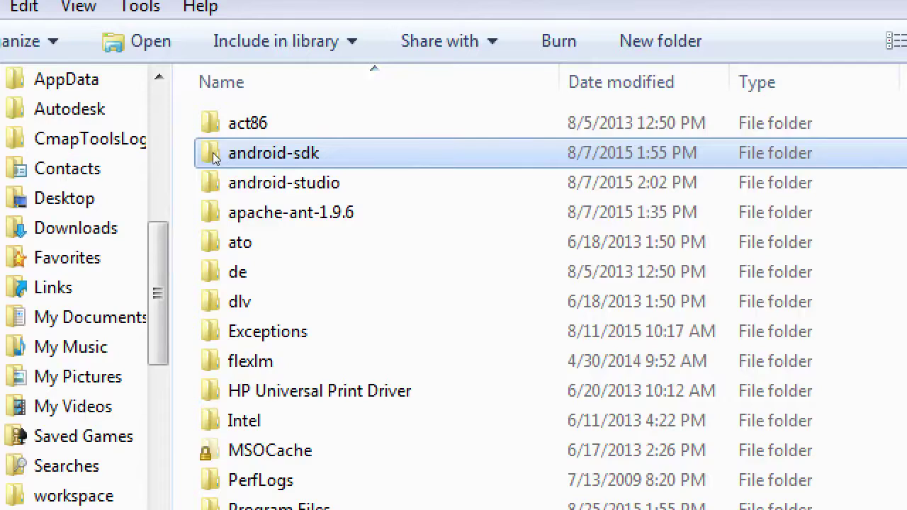
pyautogui.doubleClick(215, 156)
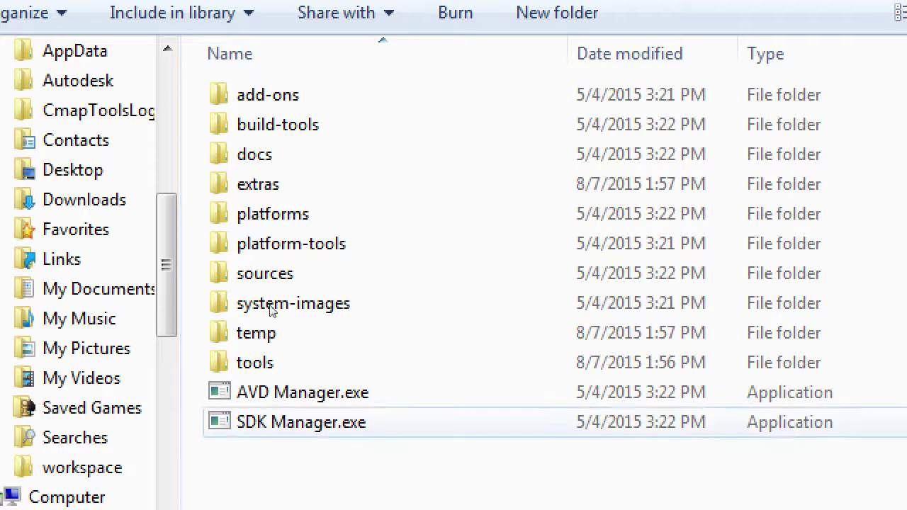
pyautogui.press('Up')
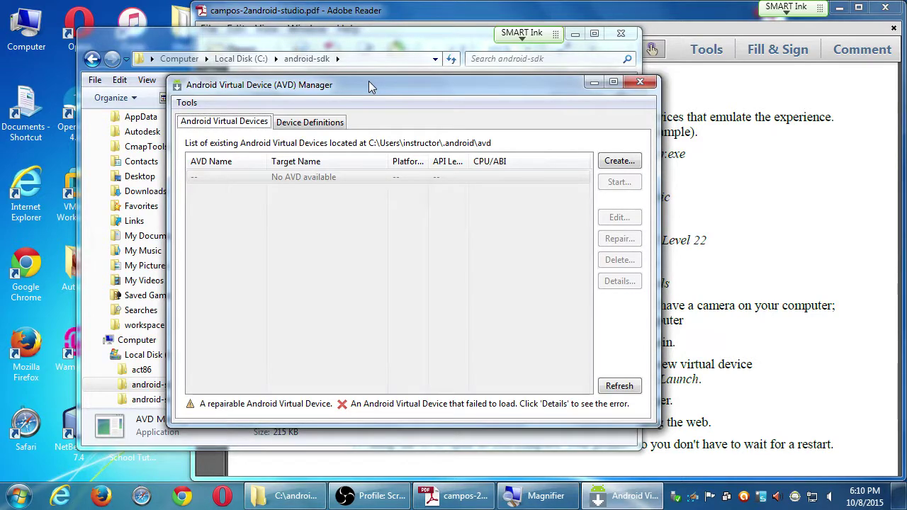
# Start creating an AVD from the 3.2" QVGA (ADP2) by Generic device definition.
pyautogui.hotkey('ctrl', 'Tab')
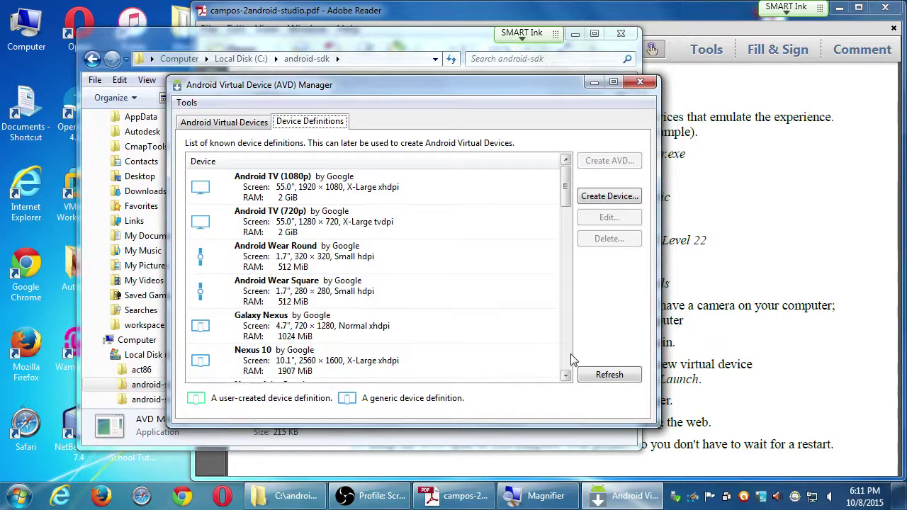
pyautogui.scroll(-4, 567, 356)
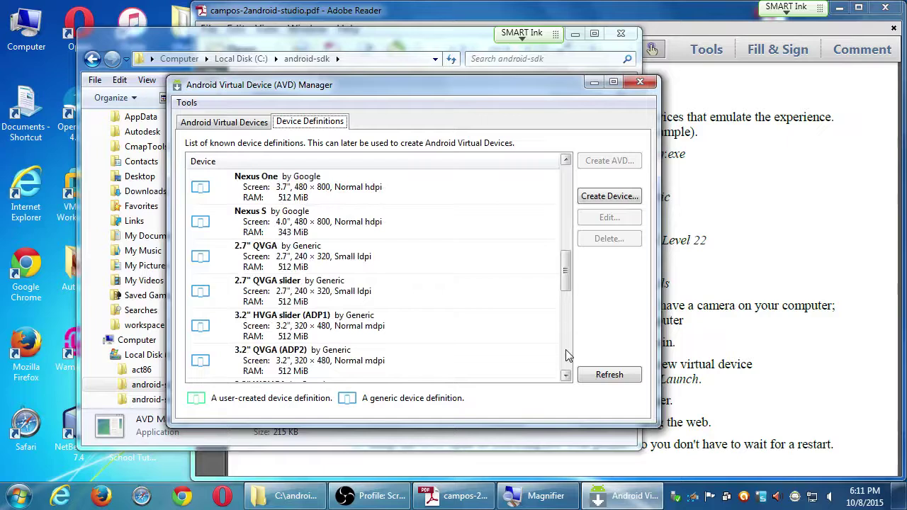
pyautogui.click(493, 376)
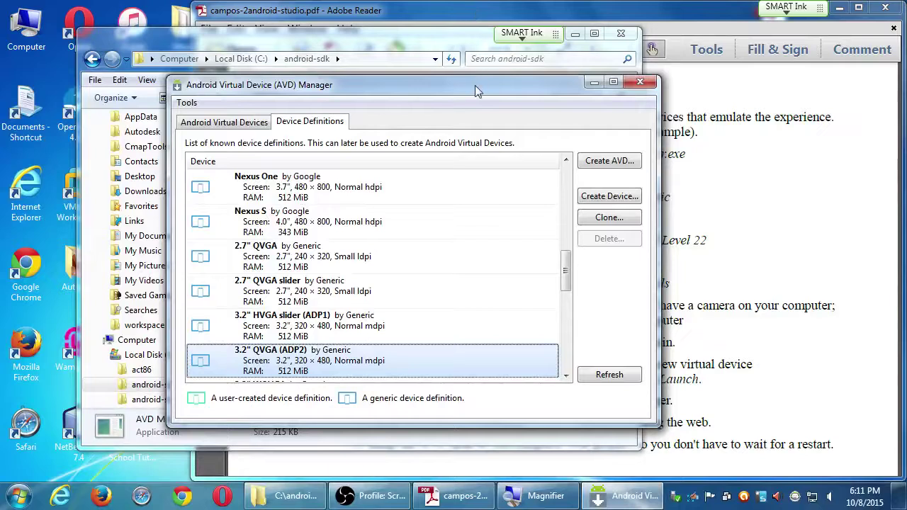
pyautogui.moveTo(477, 91); pyautogui.dragTo(422, 95)
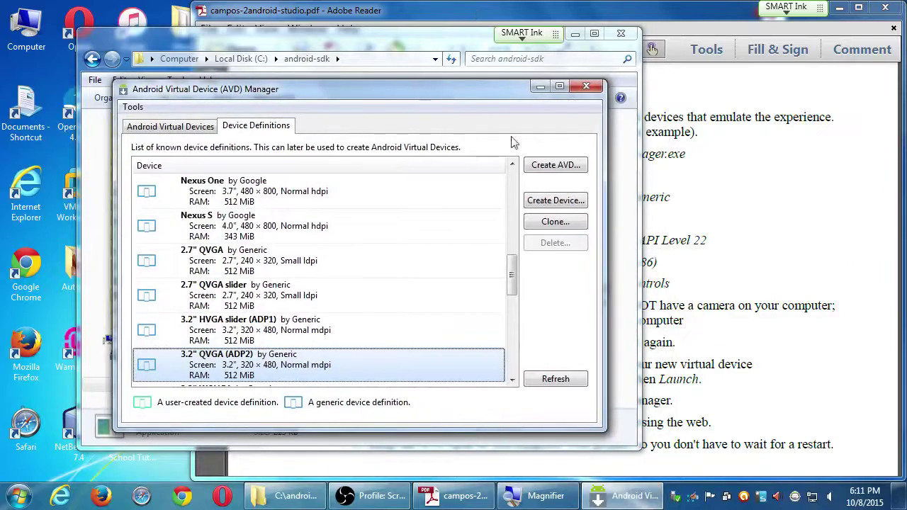
pyautogui.click(541, 172)
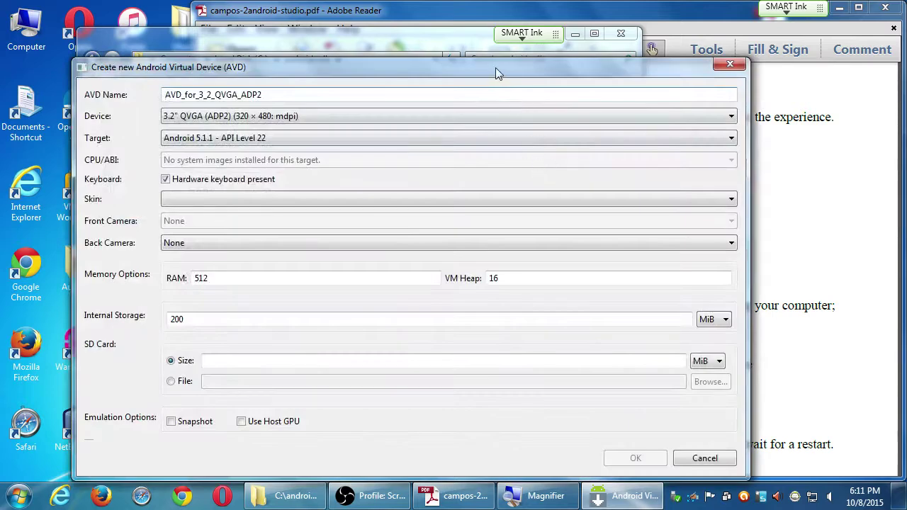
# Narrow the Create new Android Virtual Device dialog and reposition it beside the device definitions list.
pyautogui.moveTo(496, 67); pyautogui.dragTo(660, 43)
pyautogui.moveTo(728, 44); pyautogui.dragTo(674, 48)
pyautogui.moveTo(857, 169); pyautogui.dragTo(425, 169)
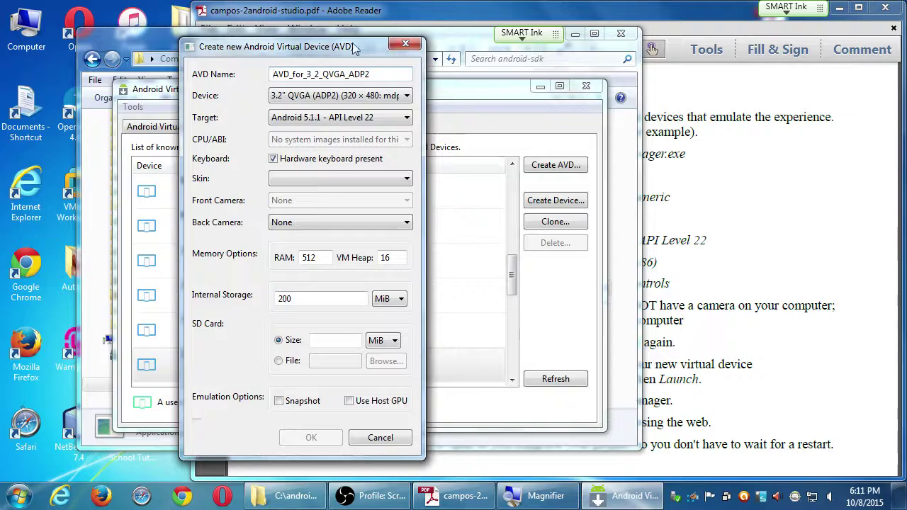
pyautogui.moveTo(328, 55); pyautogui.dragTo(594, 59)
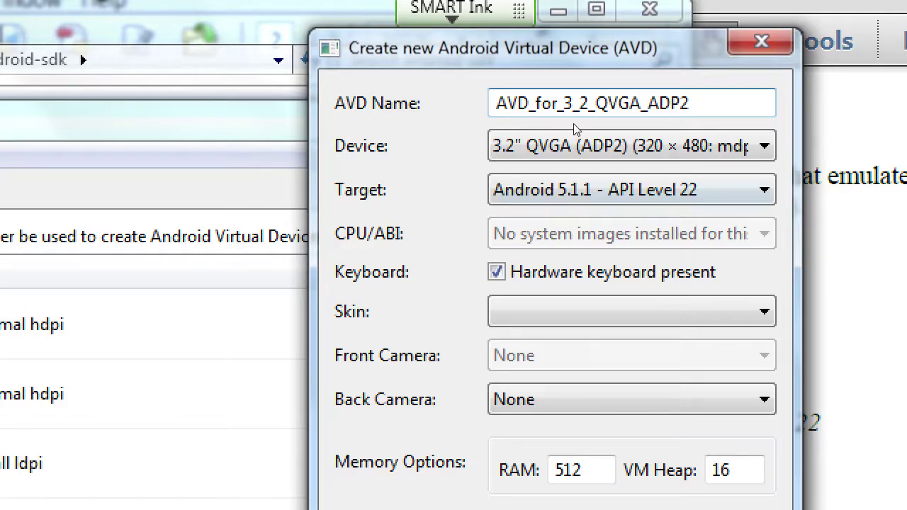
# Set the AVD's target to Google APIs (Google Inc.) - API Level 22, with Google APIs Intel Atom (x86) as CPU/ABI.
pyautogui.press('Tab')
pyautogui.press('Tab')
pyautogui.hotkey('alt', 'Down')
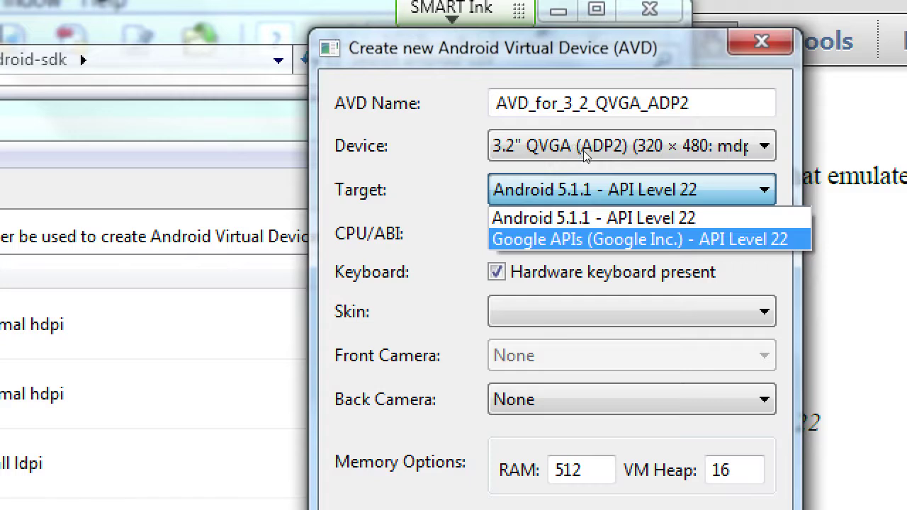
pyautogui.press('Return')
pyautogui.hotkey('alt', 'Down')
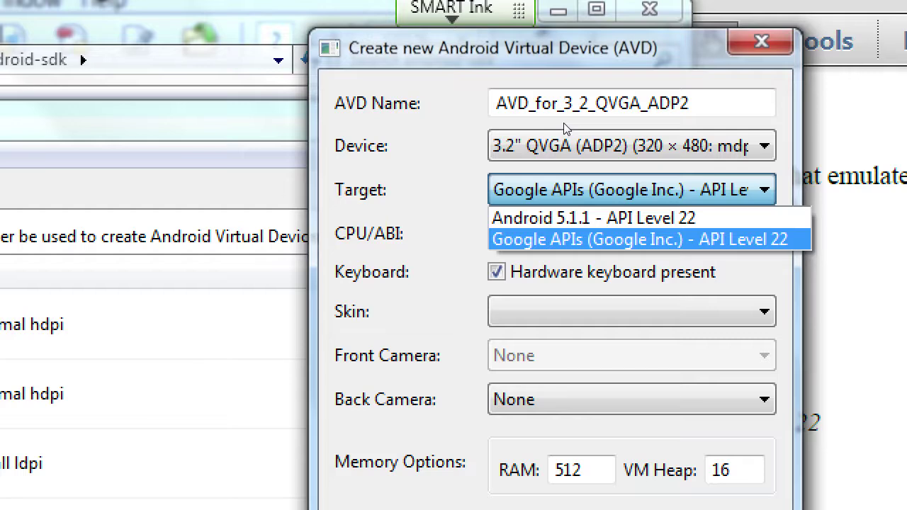
pyautogui.press('Up')
pyautogui.press('Down')
pyautogui.press('Return')
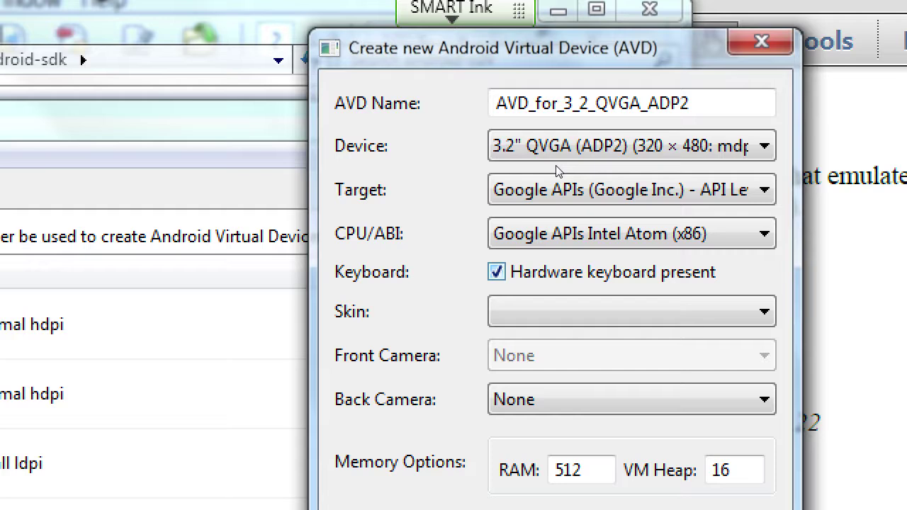
# Set the AVD's skin to "Skin with dynamic hardware controls".
pyautogui.press('Tab')
pyautogui.hotkey('alt', 'Down')
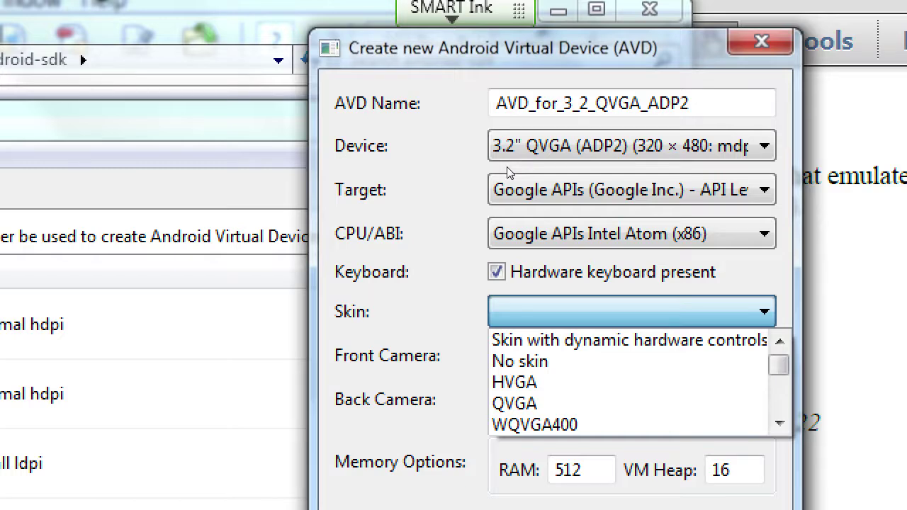
pyautogui.press('Down')
pyautogui.press('Up')
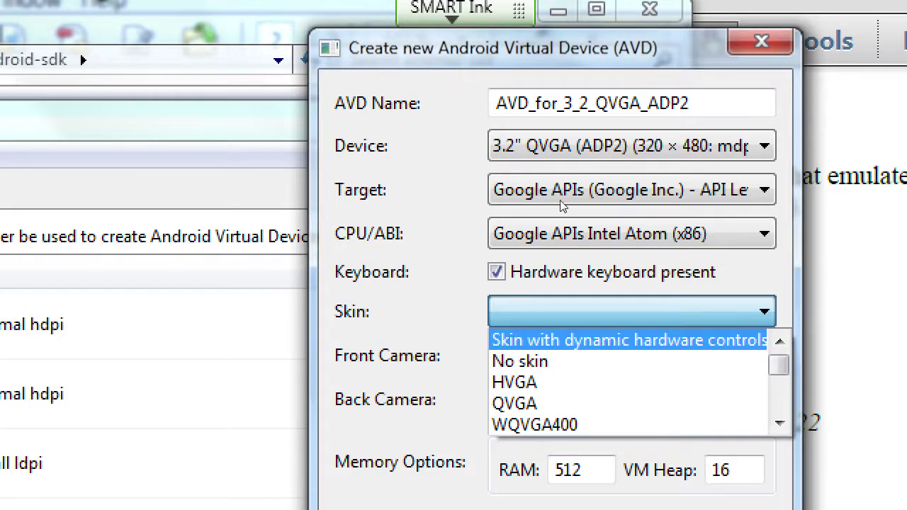
pyautogui.press('Return')
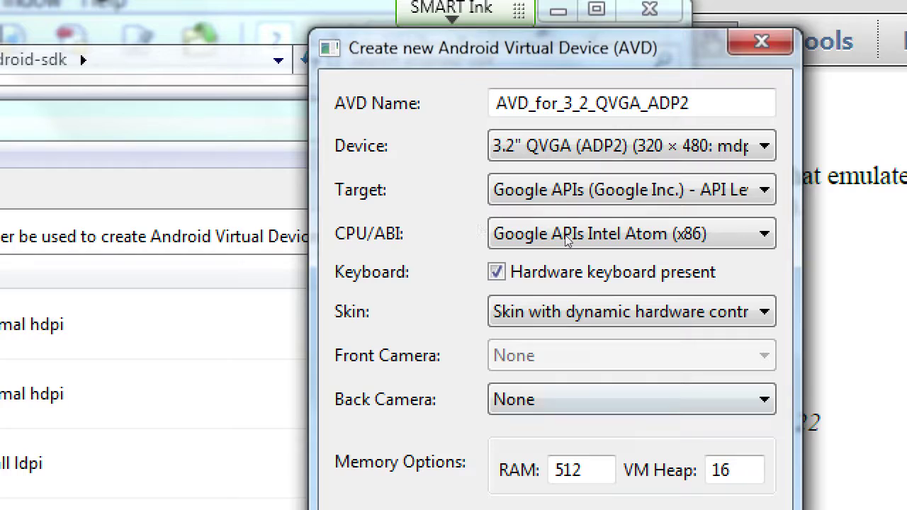
# Set the AVD's back camera to Emulated.
pyautogui.hotkey('alt', 'Down')
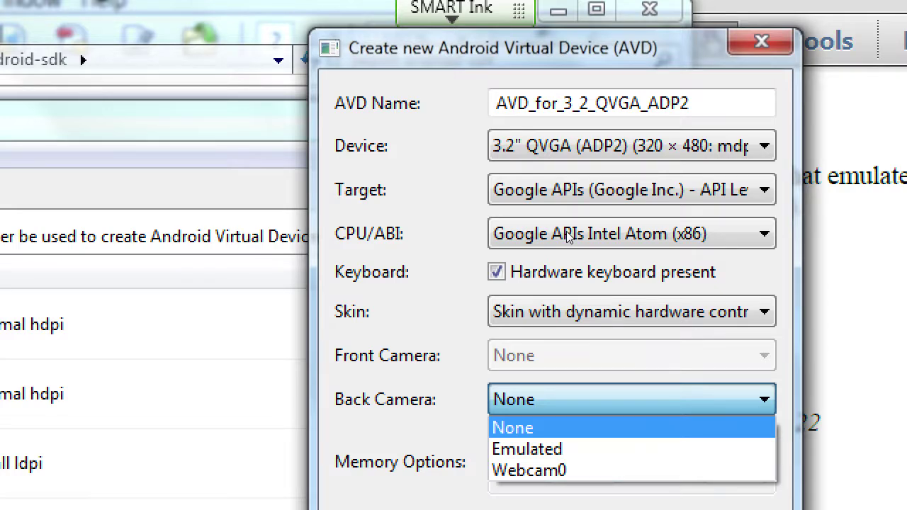
pyautogui.press('Down')
pyautogui.press('Down')
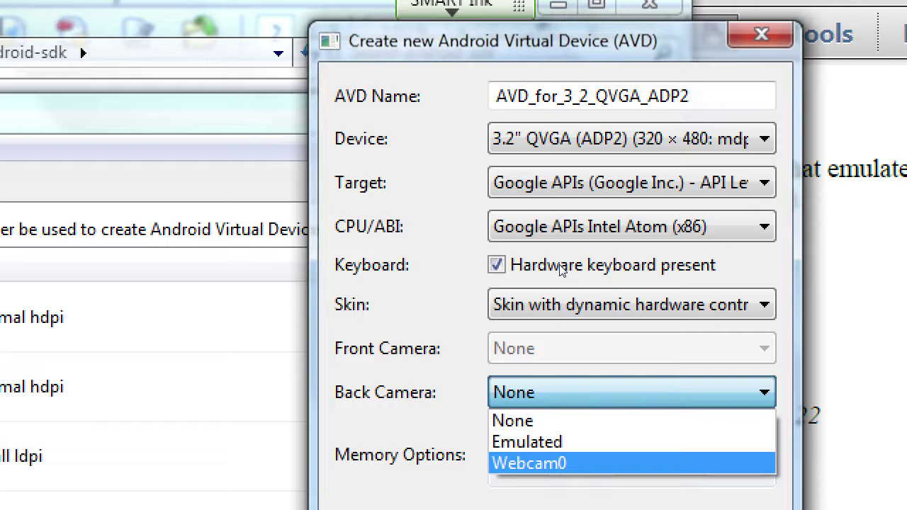
pyautogui.press('Up')
pyautogui.press('Return')
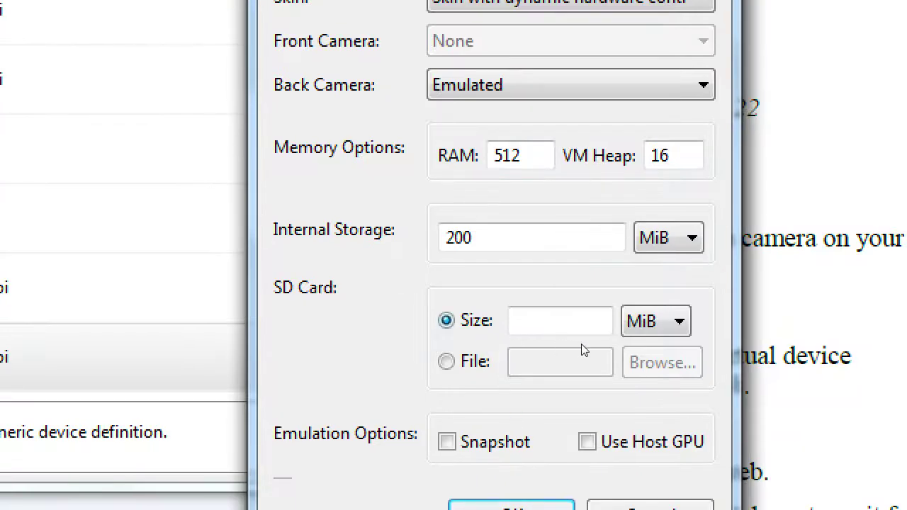
# Set the SD card size to 99 MiB and create the virtual device.
pyautogui.click(593, 330)
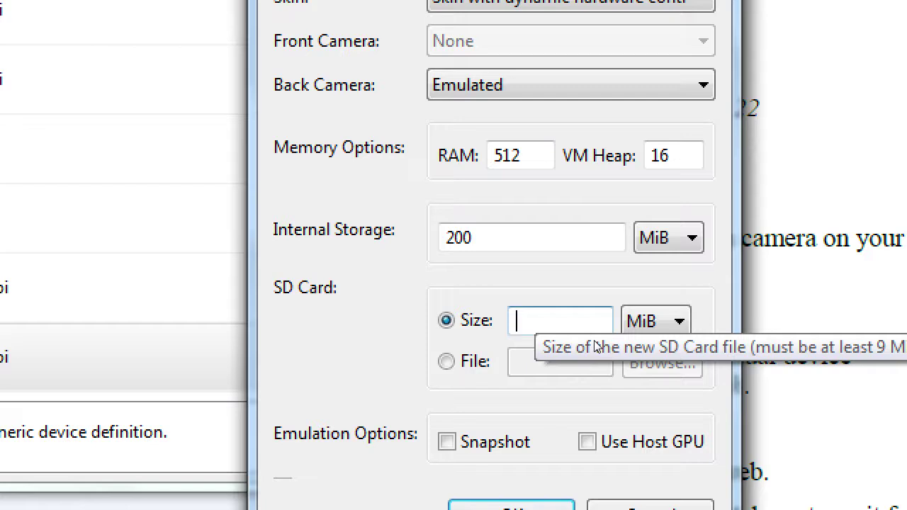
pyautogui.write('99')
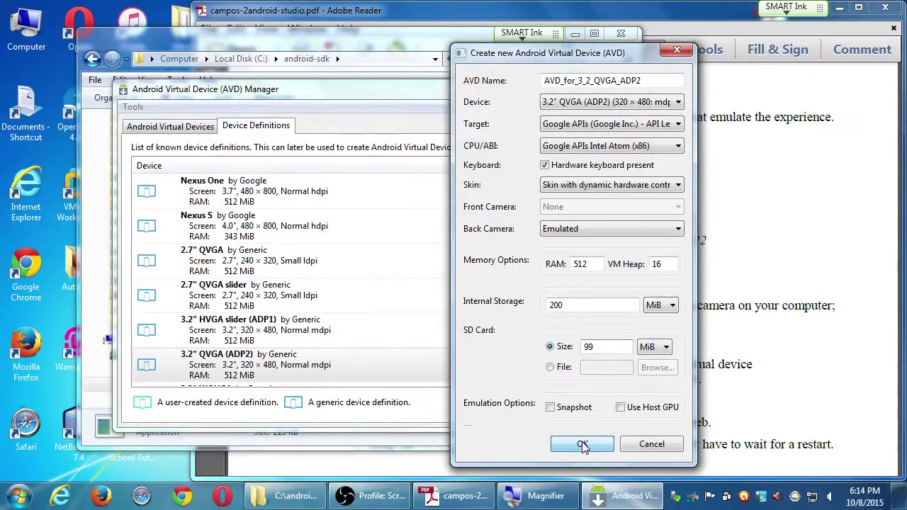
pyautogui.click(583, 445)
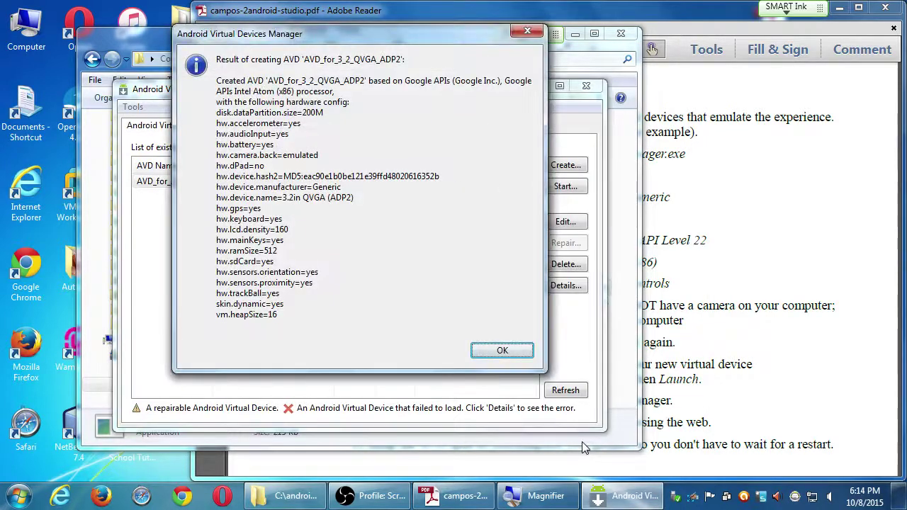
# Dismiss the creation summary and launch the AVD_for_3_2_QVGA_ADP2 virtual device with the default launch options.
pyautogui.moveTo(394, 40); pyautogui.dragTo(424, 65)
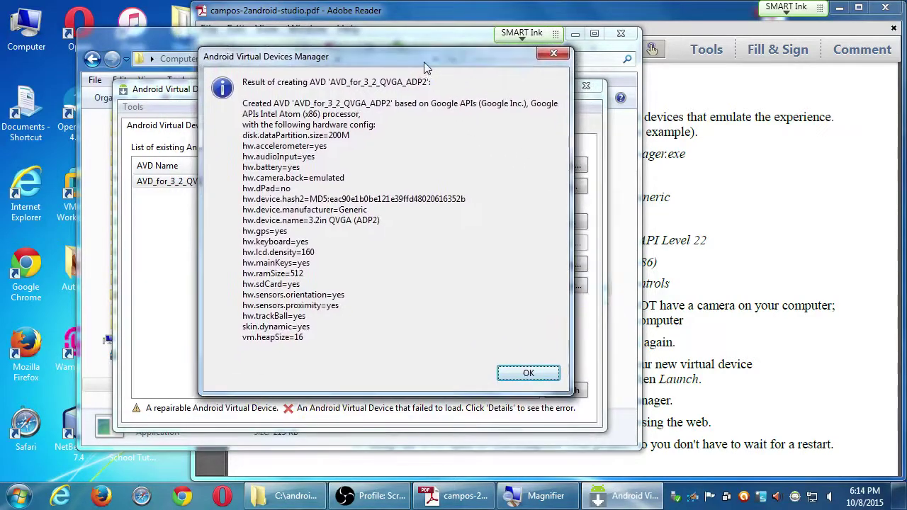
pyautogui.click(528, 374)
pyautogui.click(186, 185)
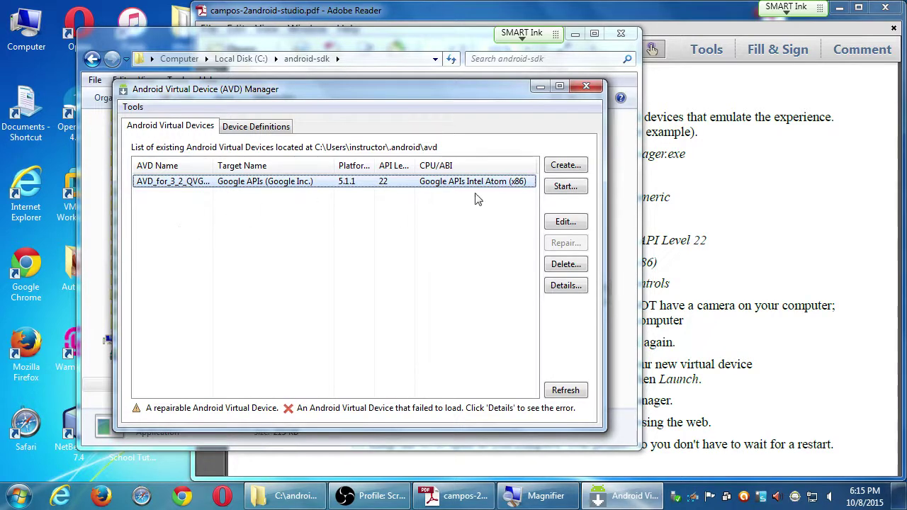
pyautogui.click(555, 190)
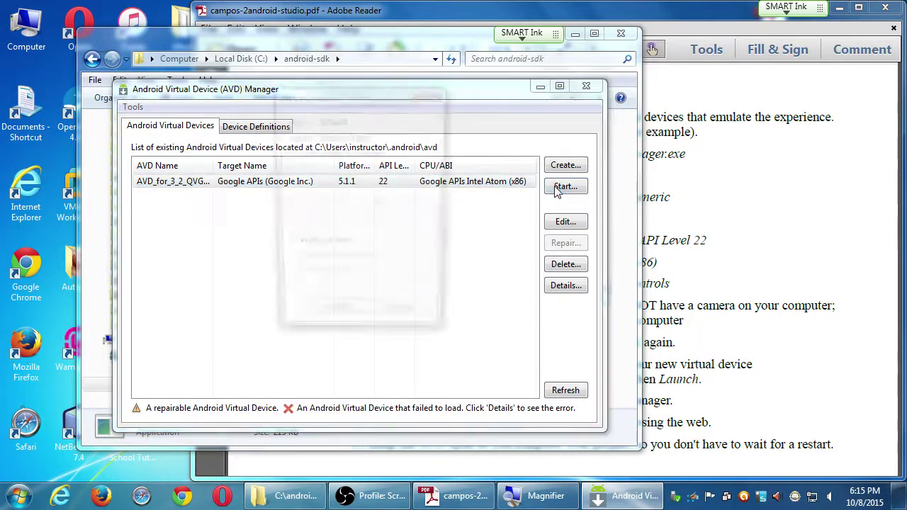
pyautogui.moveTo(341, 102); pyautogui.dragTo(386, 121)
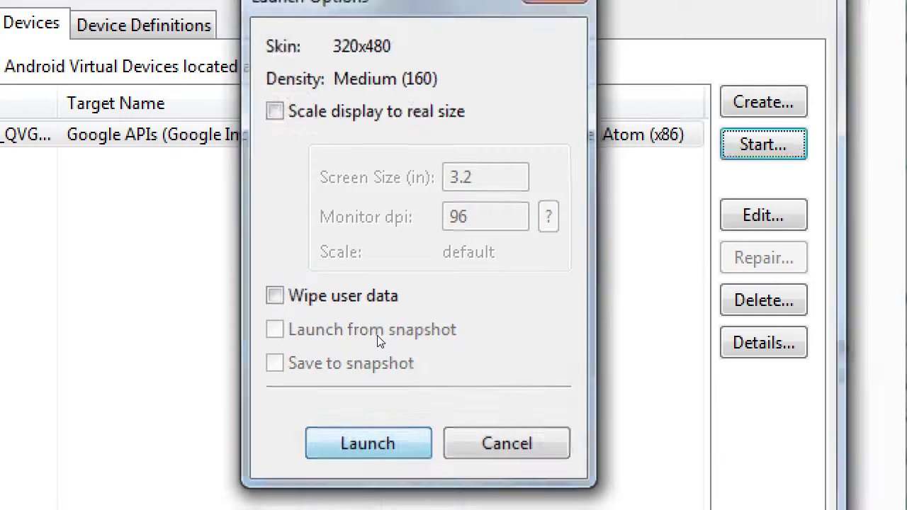
pyautogui.press('Return')
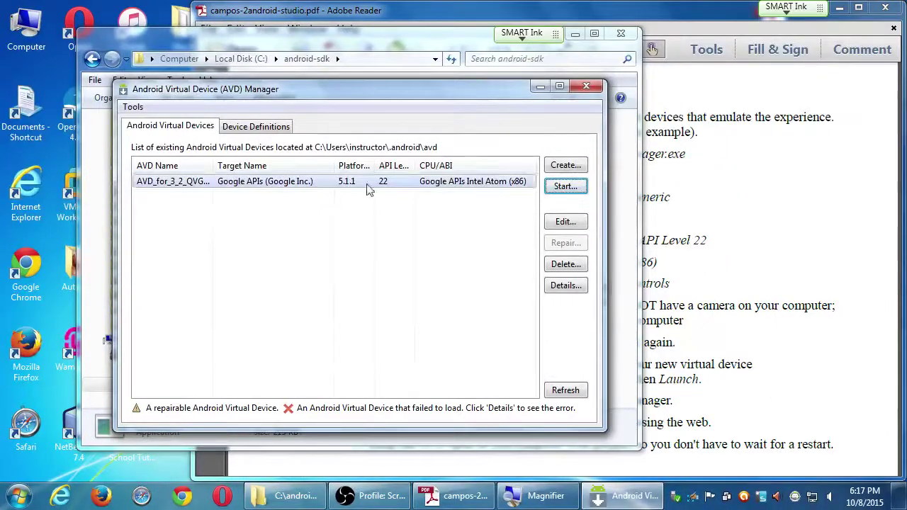
# Review the remaining virtual device instructions in campos-2android-studio.pdf, then close the document.
pyautogui.click(818, 177)
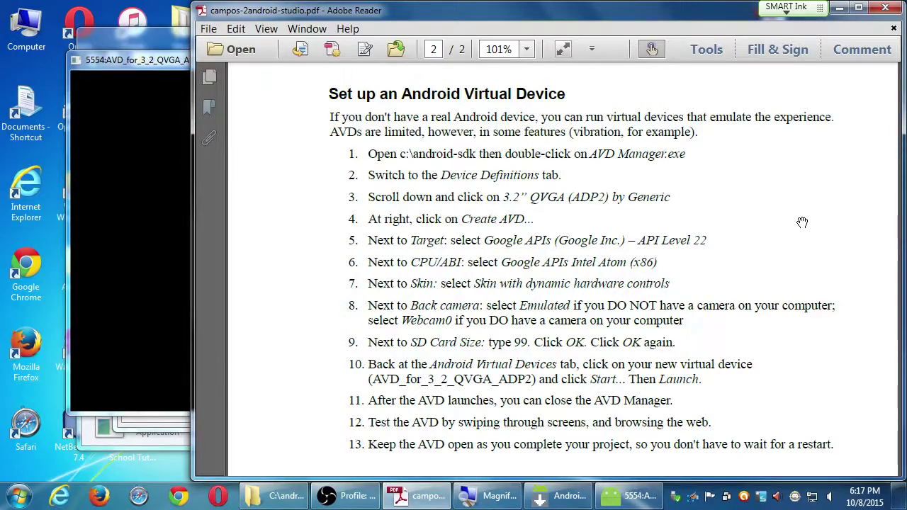
pyautogui.moveTo(165, 66); pyautogui.dragTo(113, 37)
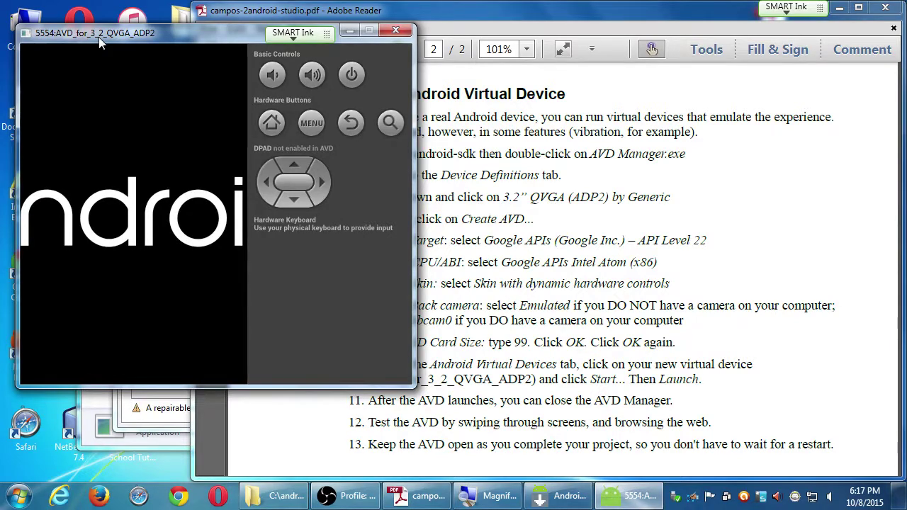
pyautogui.click(524, 196)
pyautogui.scroll(-3, 532, 283)
pyautogui.scroll(-8, 583, 367)
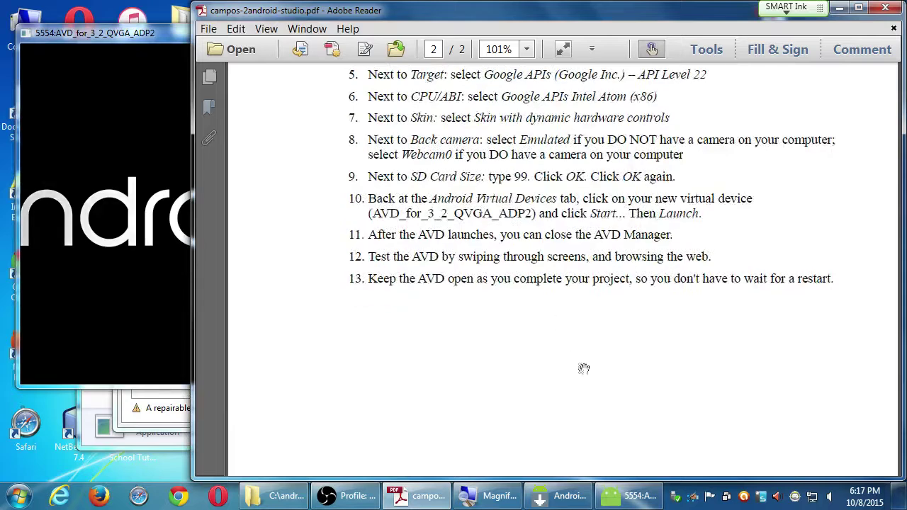
pyautogui.scroll(3, 525, 111)
pyautogui.scroll(5, 525, 367)
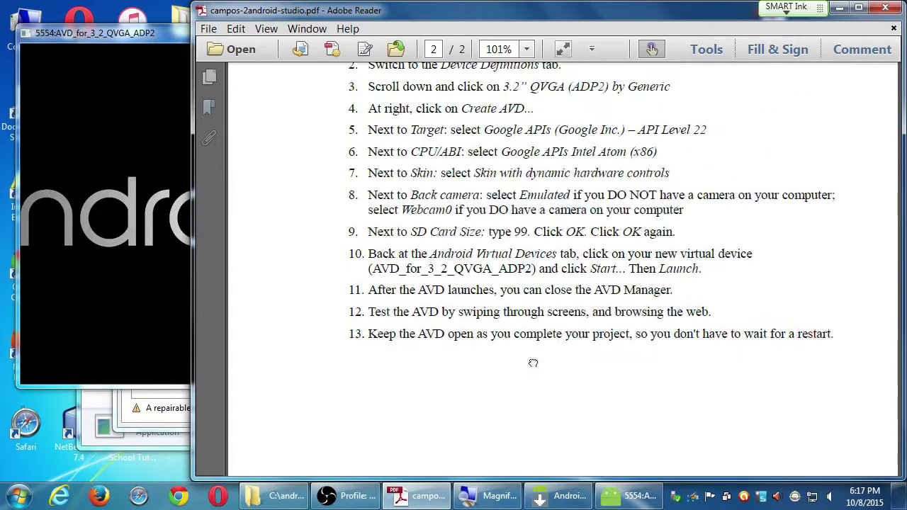
pyautogui.click(886, 9)
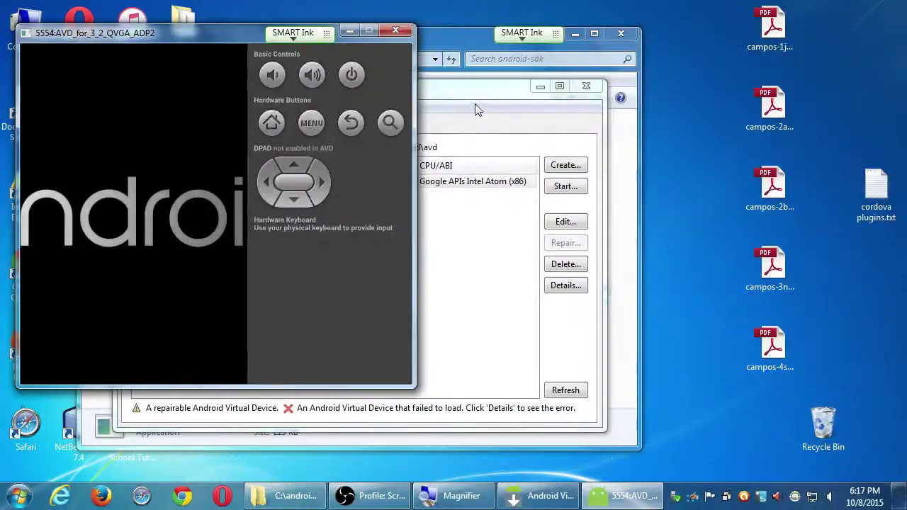
# Close the AVD Manager and the android-sdk folder window, keeping the emulator running on the desktop.
pyautogui.moveTo(475, 103); pyautogui.dragTo(721, 121)
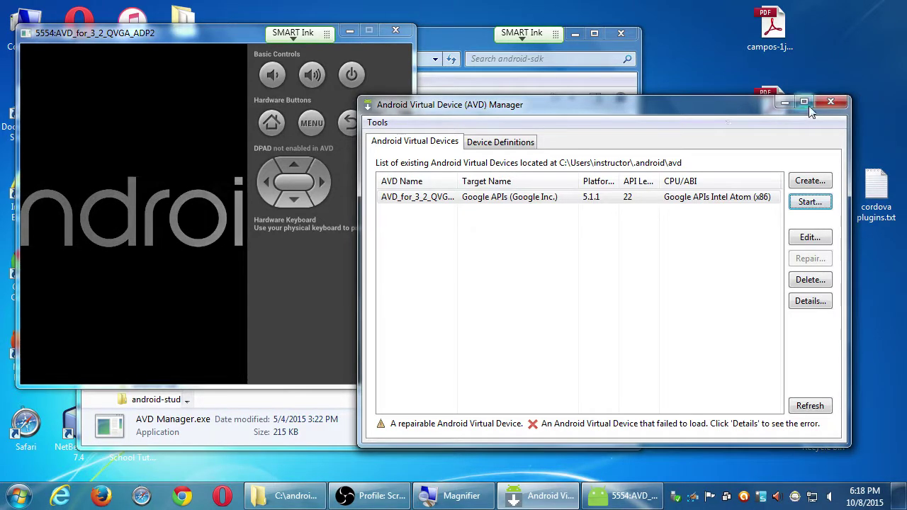
pyautogui.click(831, 103)
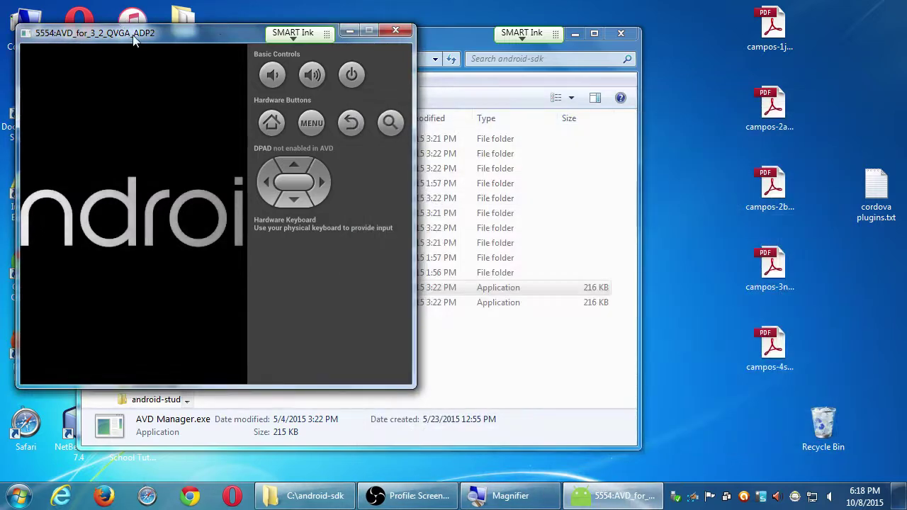
pyautogui.moveTo(133, 41); pyautogui.dragTo(151, 35)
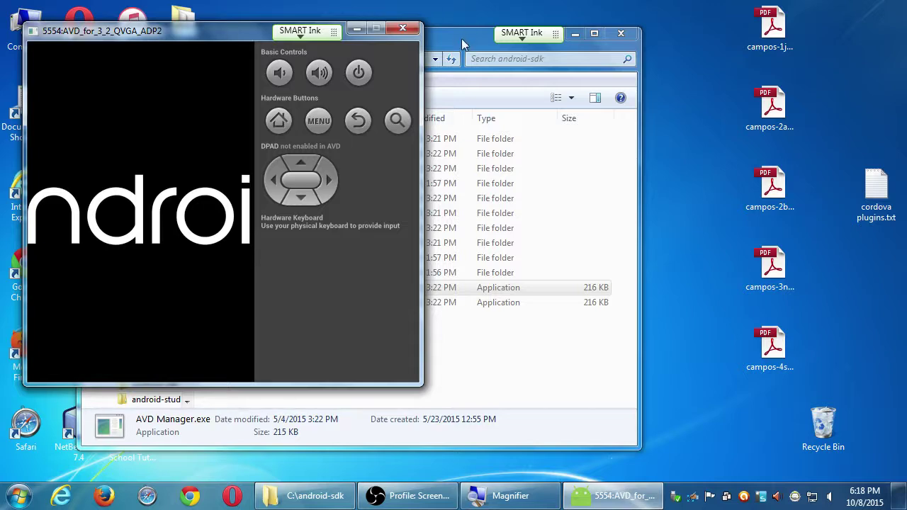
pyautogui.moveTo(461, 38); pyautogui.dragTo(648, 57)
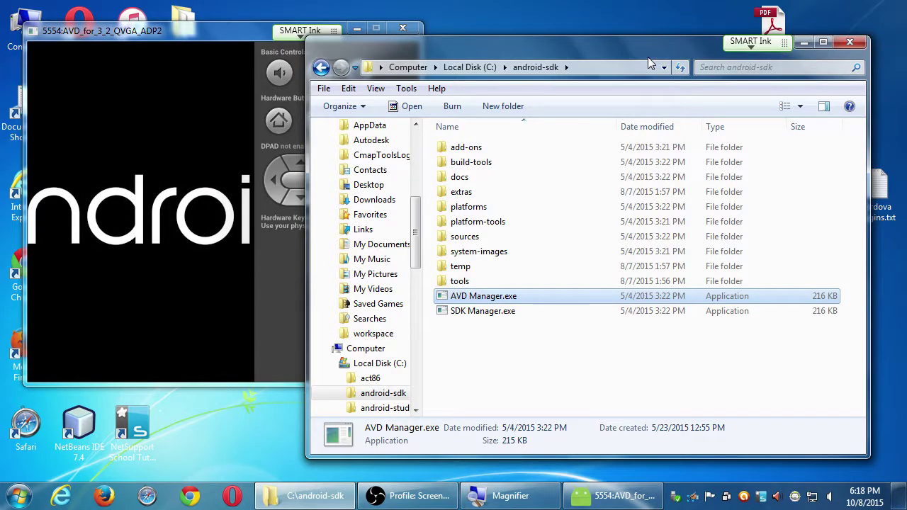
pyautogui.hotkey('alt', 'F4')
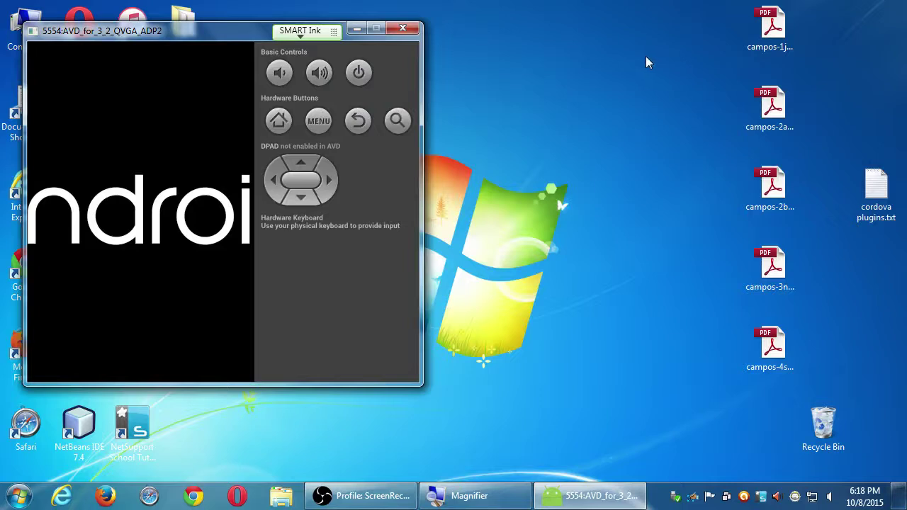
pyautogui.moveTo(240, 35); pyautogui.dragTo(223, 21)
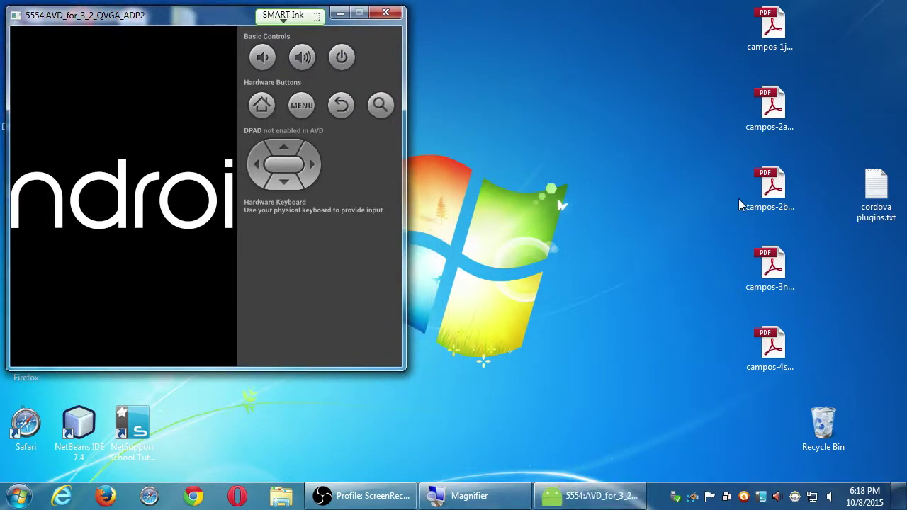
# Open campos-3nodejs_cordova.pdf without preparing it for reading, and look through the NodeJS and Cordova setup instructions.
pyautogui.click(765, 199)
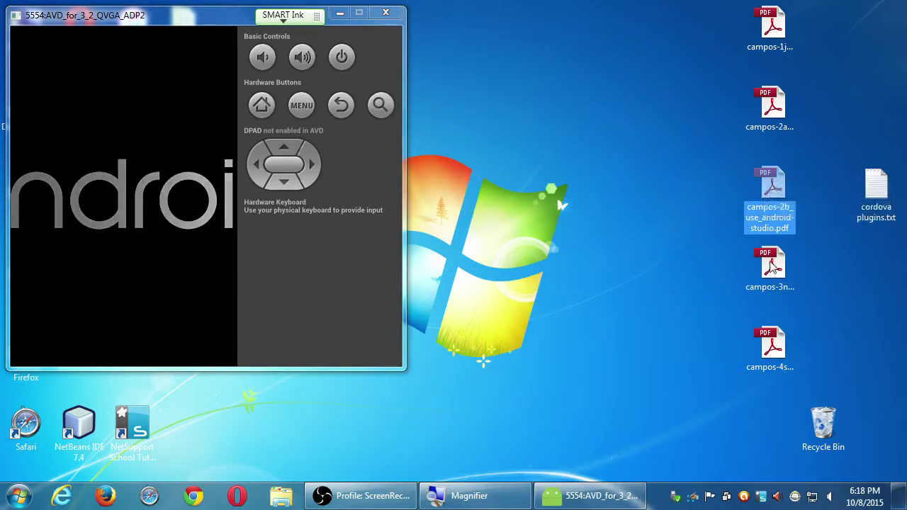
pyautogui.click(770, 264)
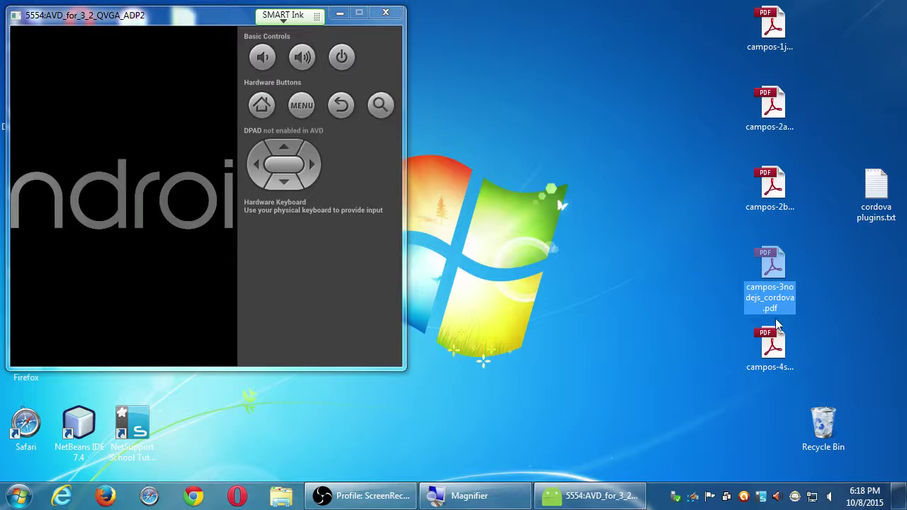
pyautogui.doubleClick(771, 273)
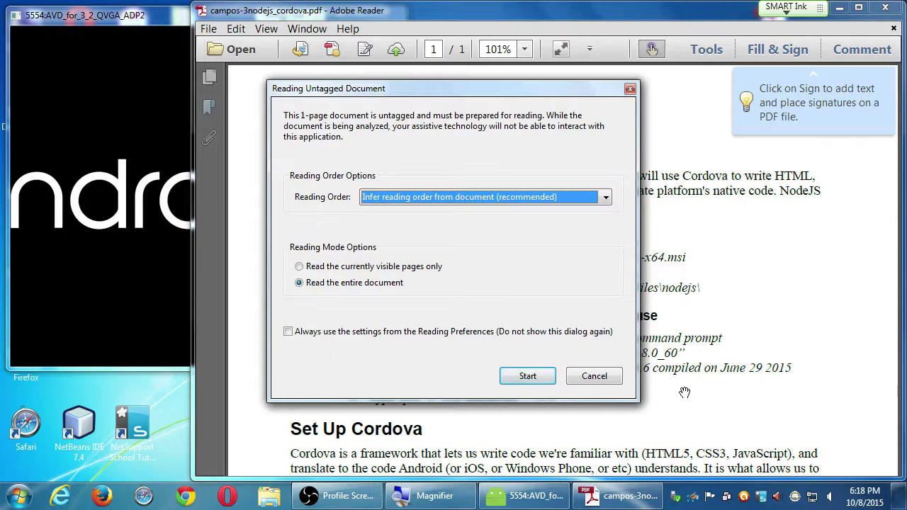
pyautogui.click(597, 377)
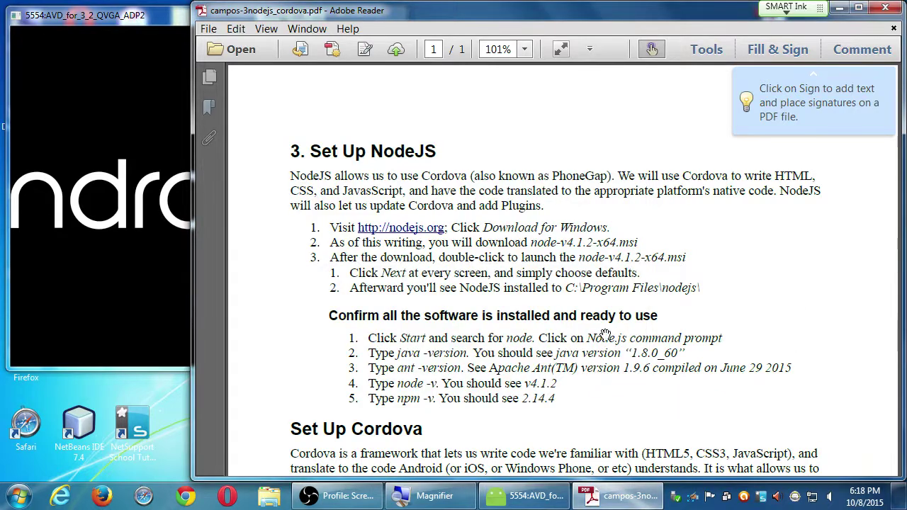
pyautogui.scroll(-1, 586, 365)
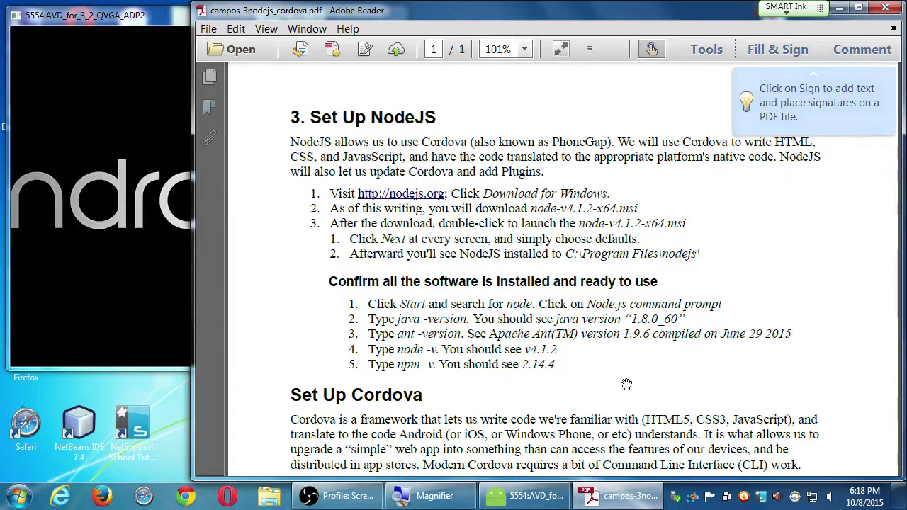
pyautogui.scroll(-5, 395, 245)
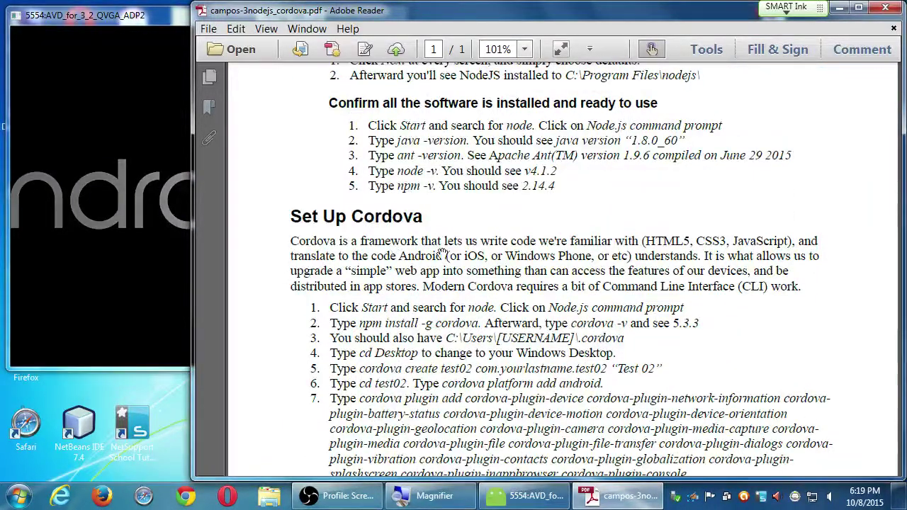
pyautogui.scroll(4, 509, 310)
pyautogui.scroll(-7, 509, 310)
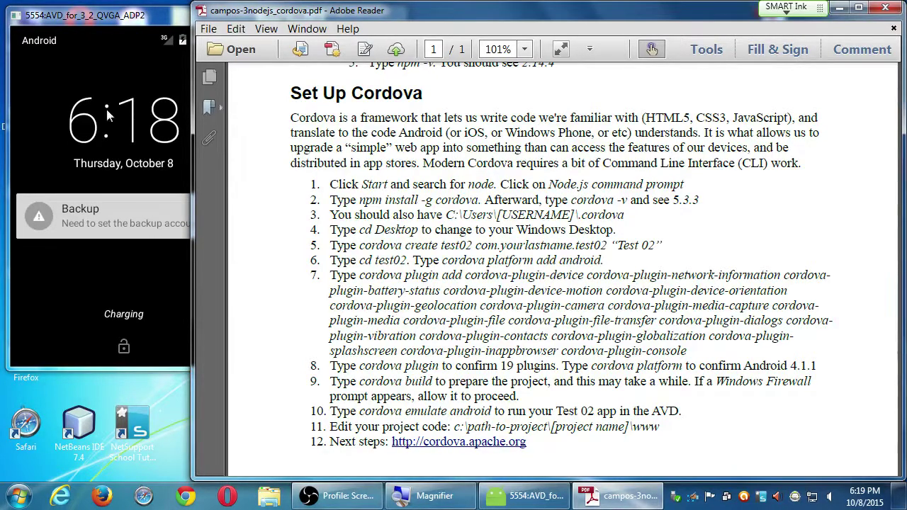
# Unlock the emulated Android device and dismiss the "Make yourself at home" introduction.
pyautogui.click(76, 283)
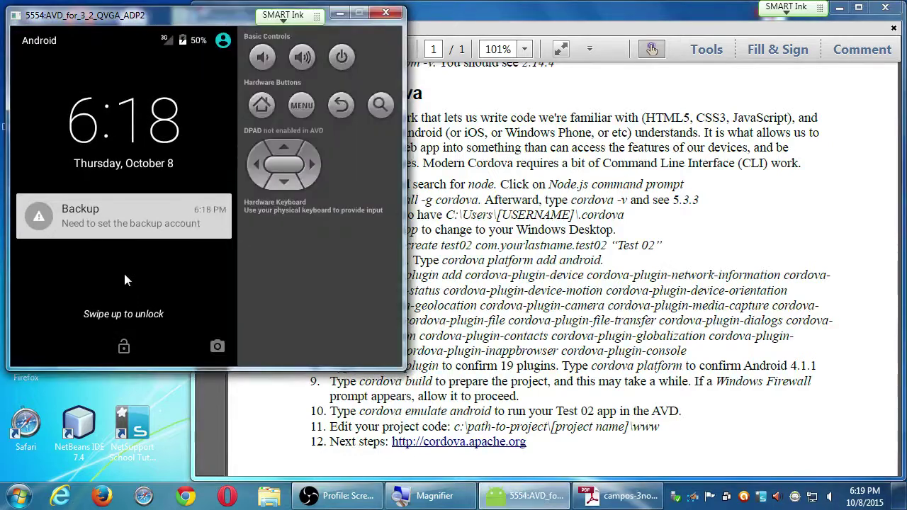
pyautogui.moveTo(142, 202); pyautogui.dragTo(140, 57)
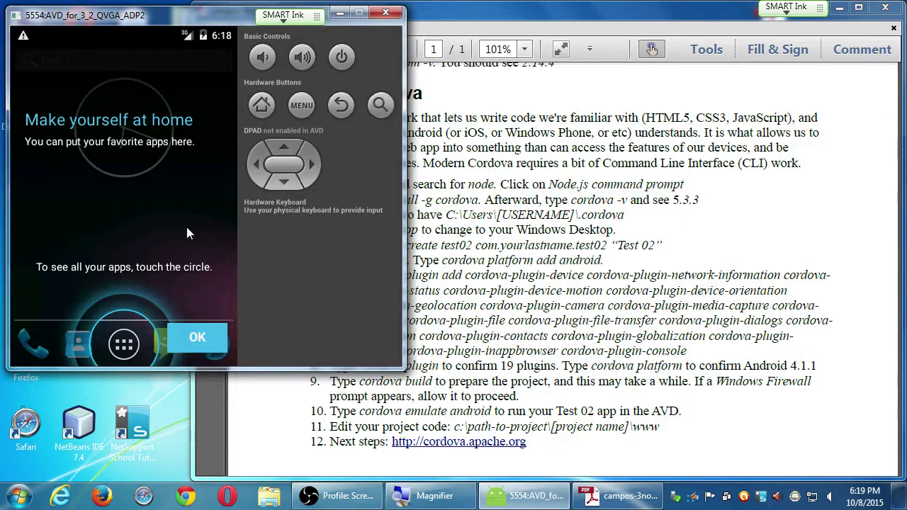
pyautogui.click(191, 338)
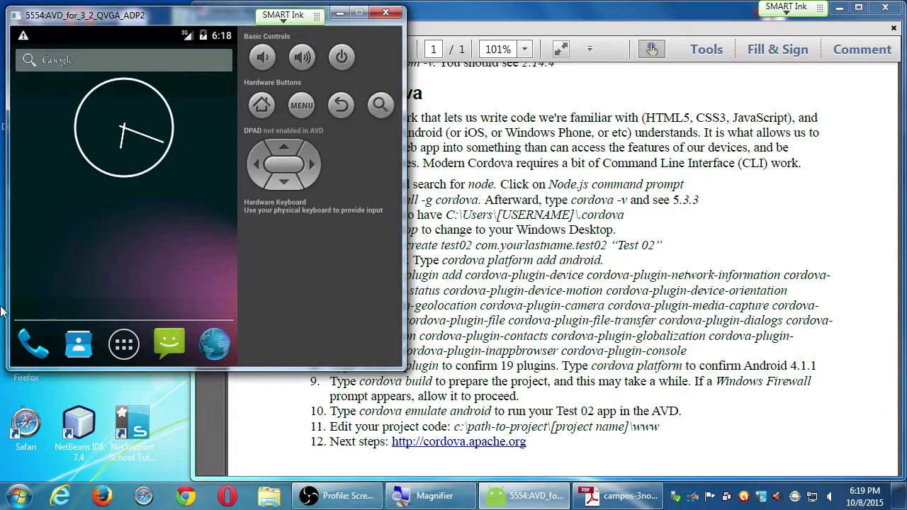
# View the emulated device's full app list, dismissing the "Choose some apps" tip, and return to the home screen.
pyautogui.click(124, 344)
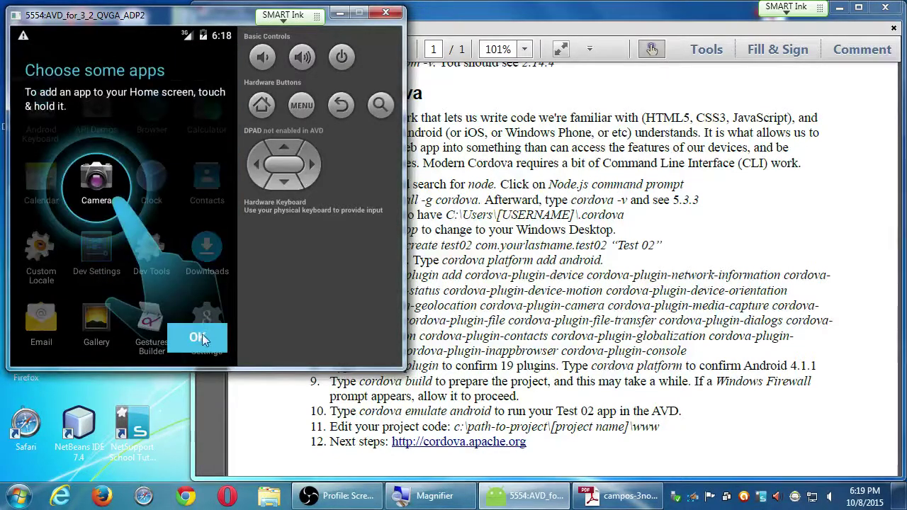
pyautogui.click(200, 339)
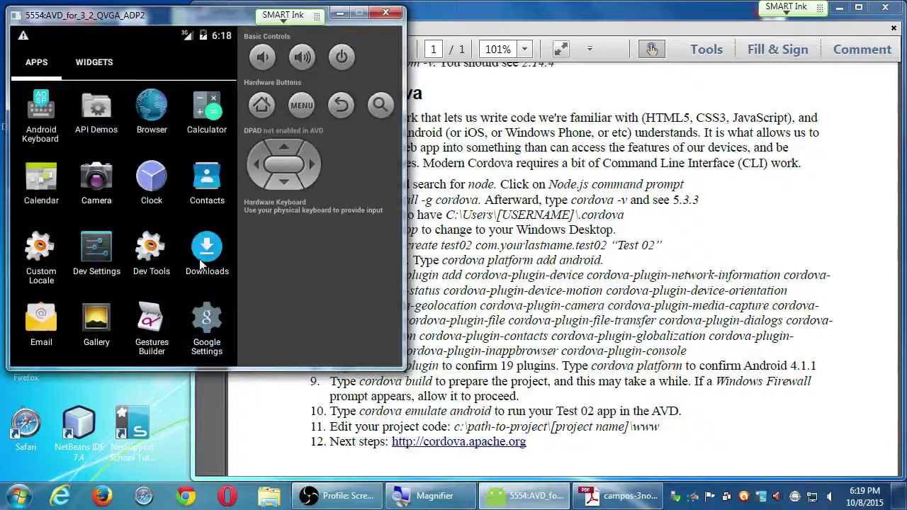
pyautogui.click(263, 107)
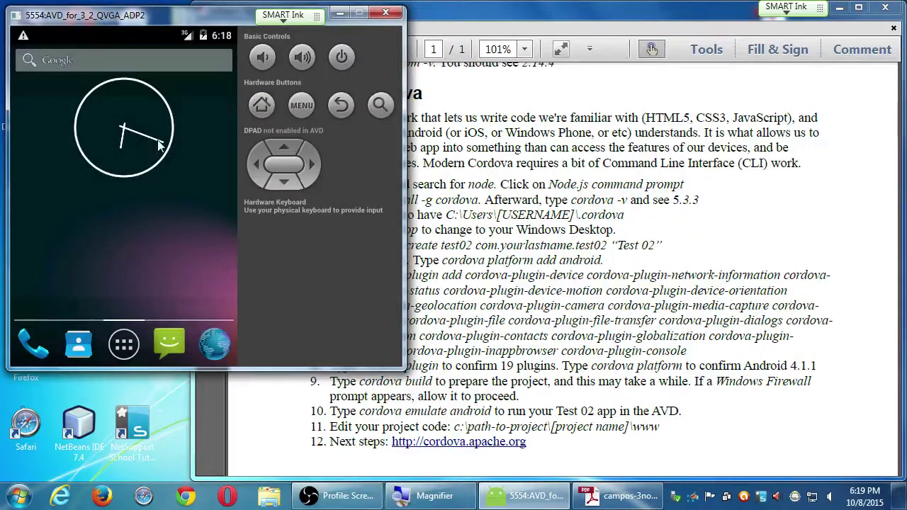